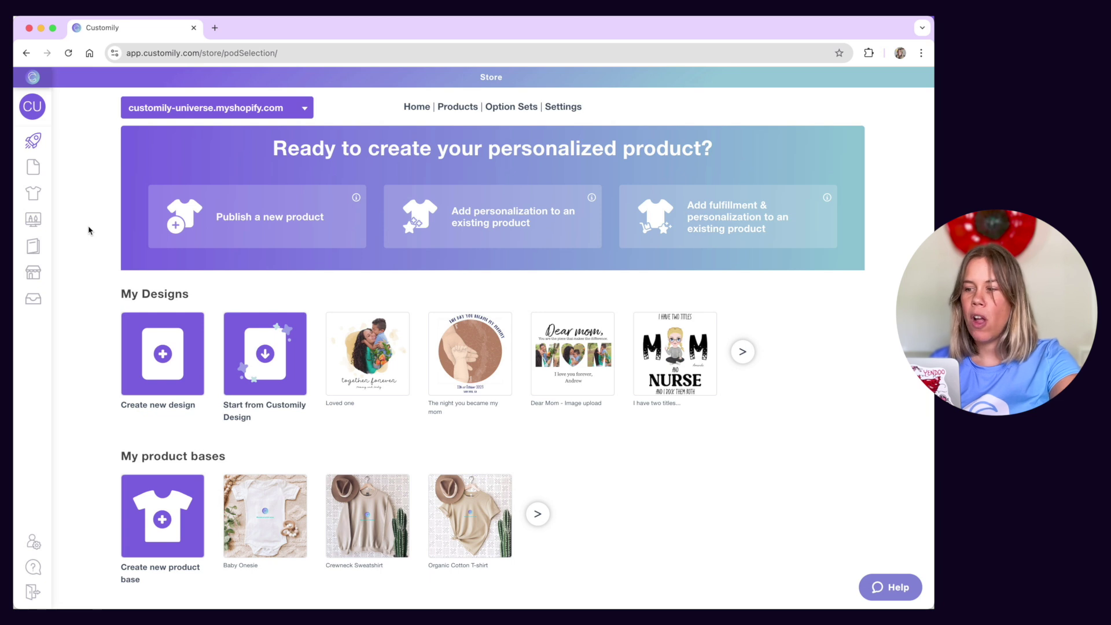
Step: Start a new product: Shine On kids jersey tank top, Athletic Heather, all sizes
{"action": "mouse_move", "coordinate": [65, 177]}
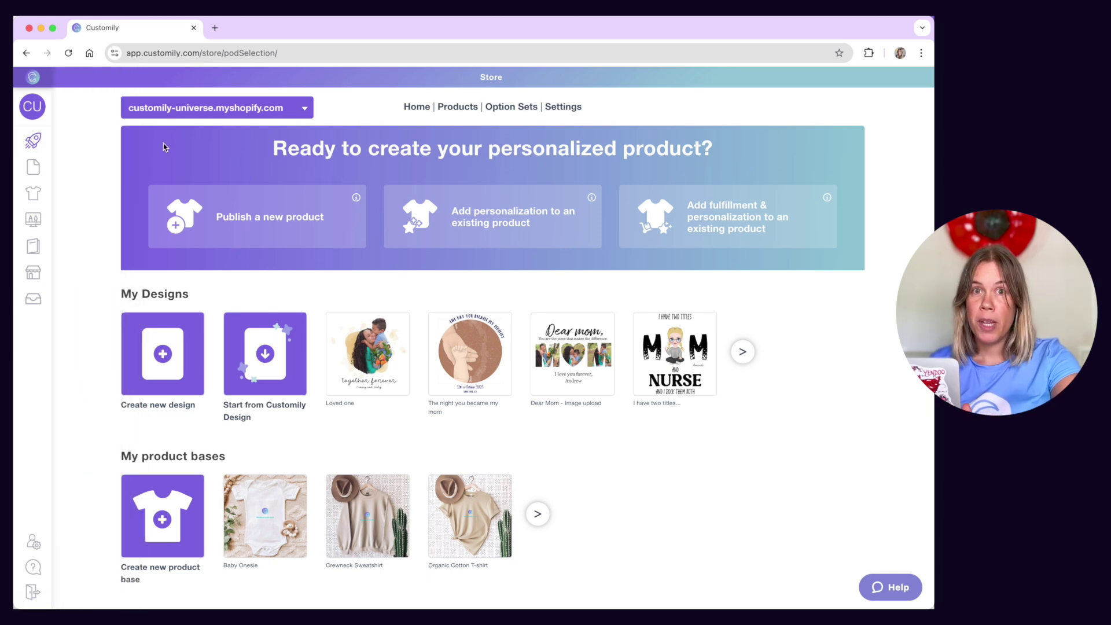
{"action": "left_click", "coordinate": [220, 213]}
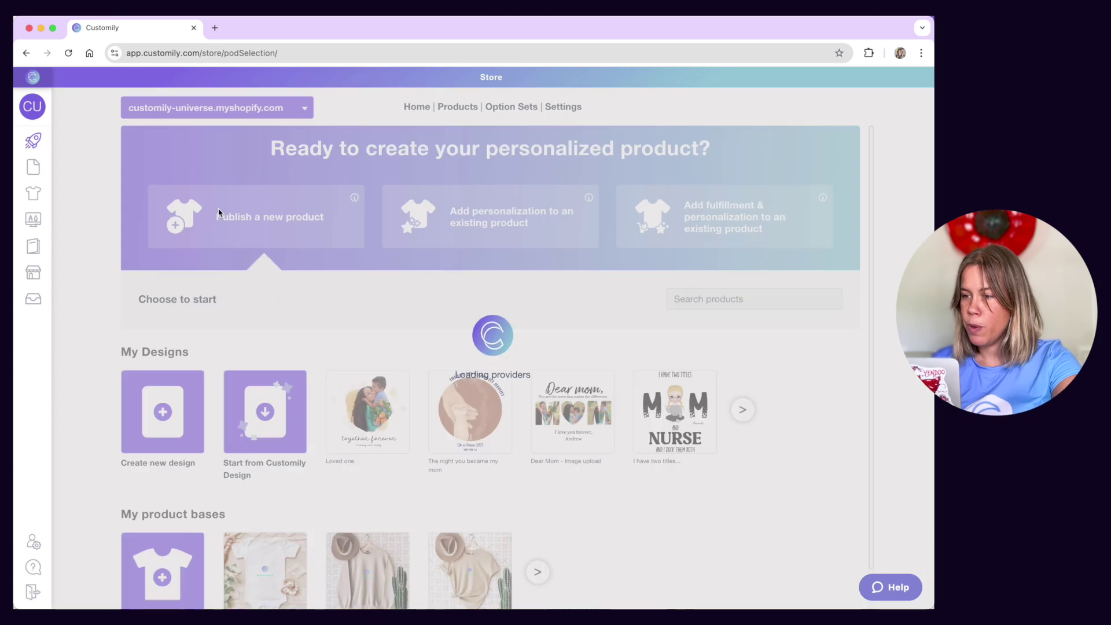
{"action": "left_click", "coordinate": [369, 357]}
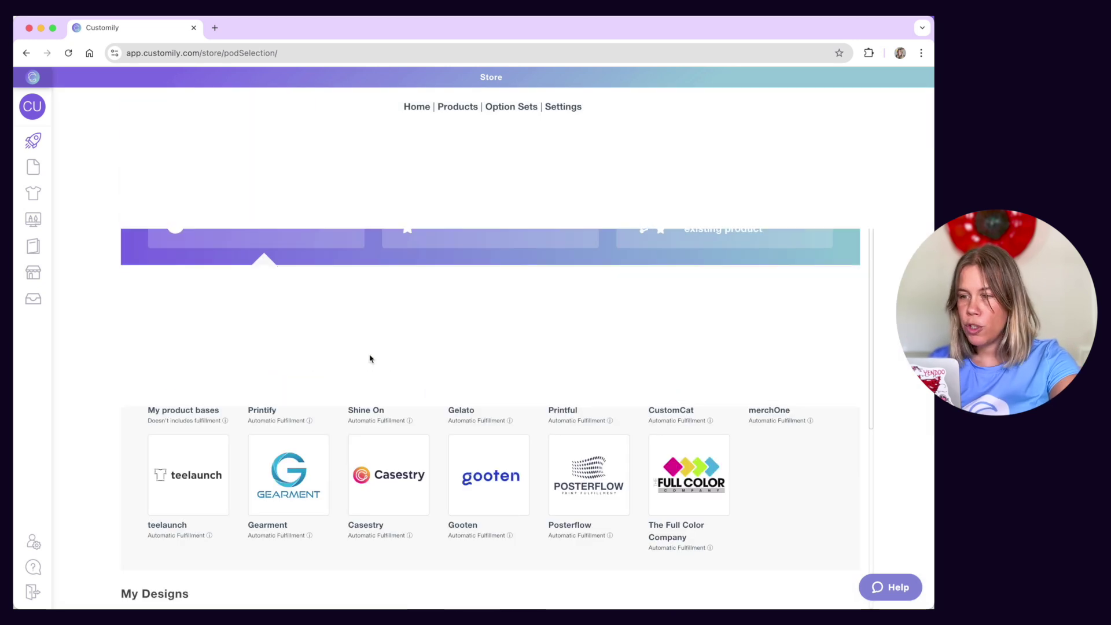
{"action": "left_click", "coordinate": [375, 249]}
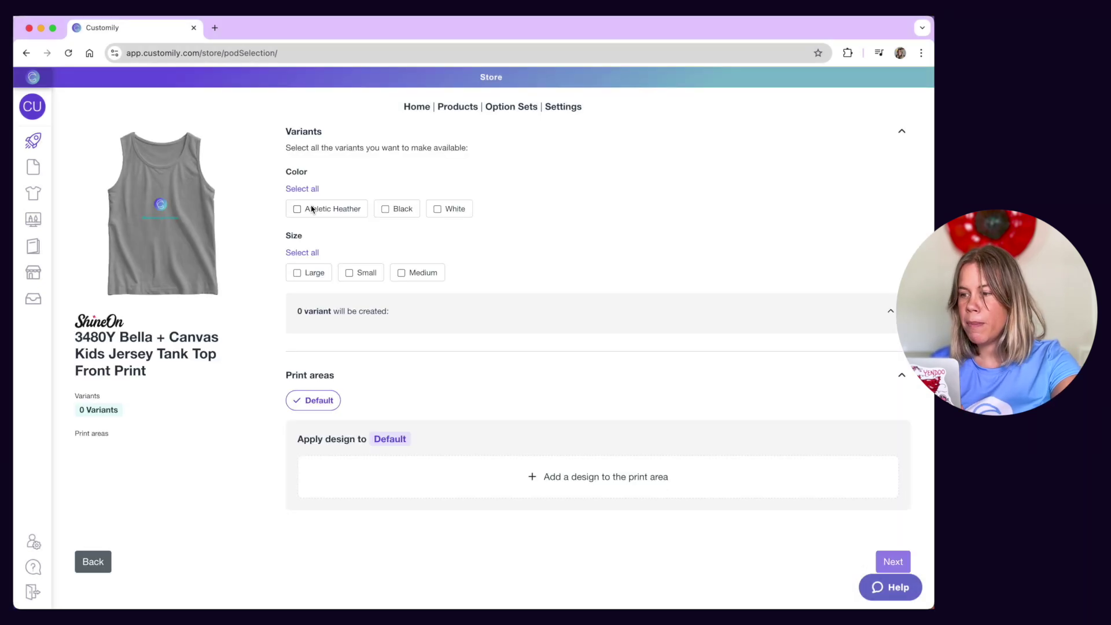
{"action": "left_click", "coordinate": [297, 209]}
{"action": "left_click", "coordinate": [302, 253]}
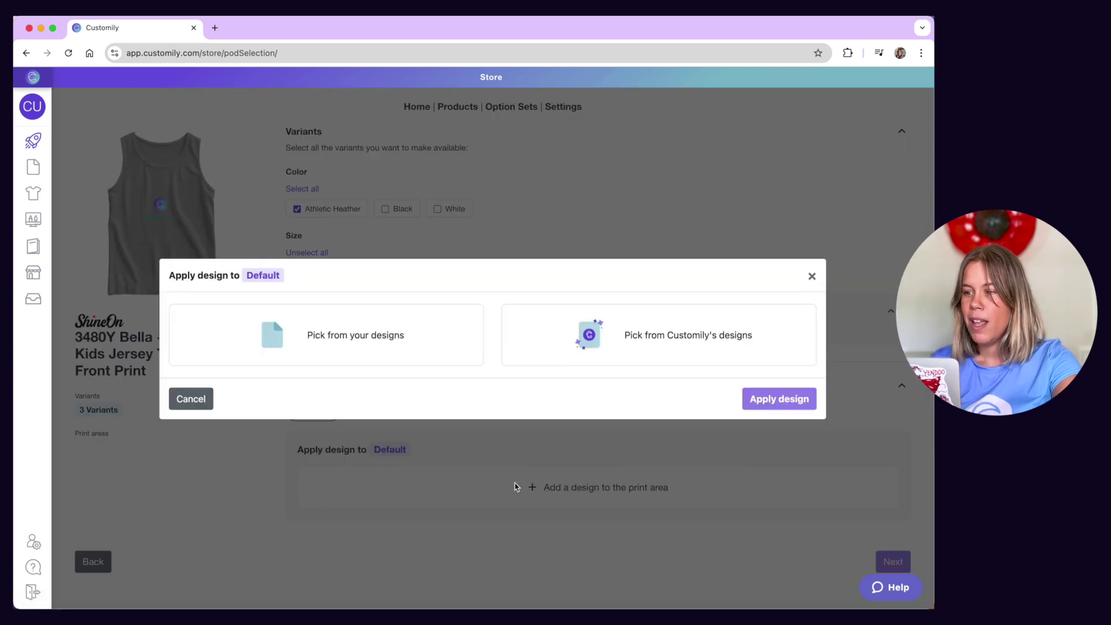
{"action": "left_click", "coordinate": [515, 486]}
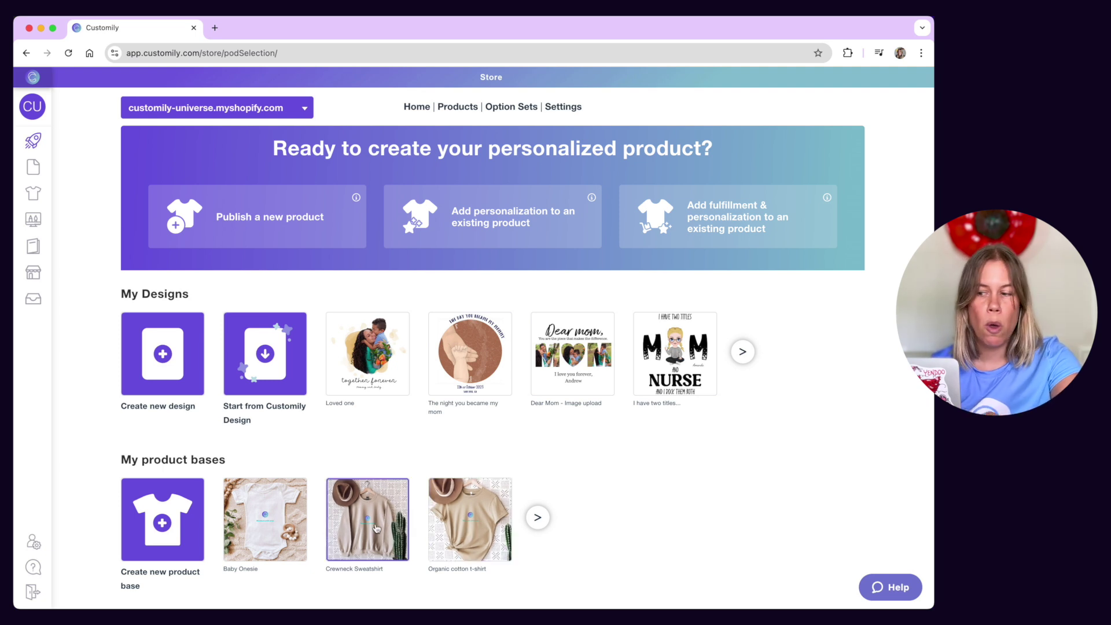
Step: Open the Baby Onesie product base and advance through preview settings to final review
{"action": "left_click", "coordinate": [285, 521]}
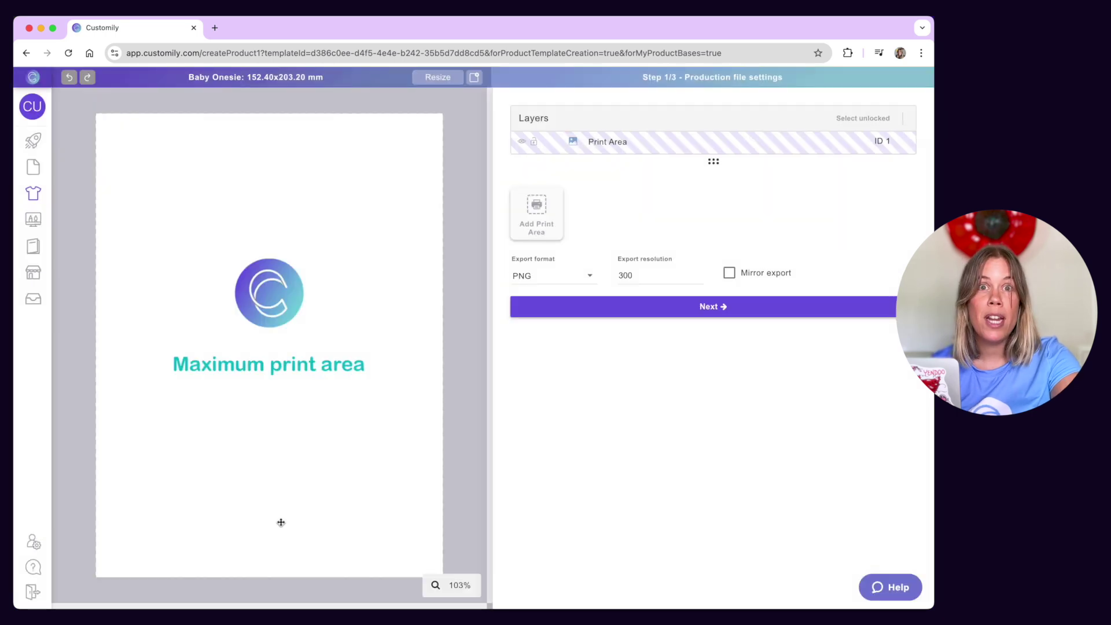
{"action": "left_click", "coordinate": [626, 313]}
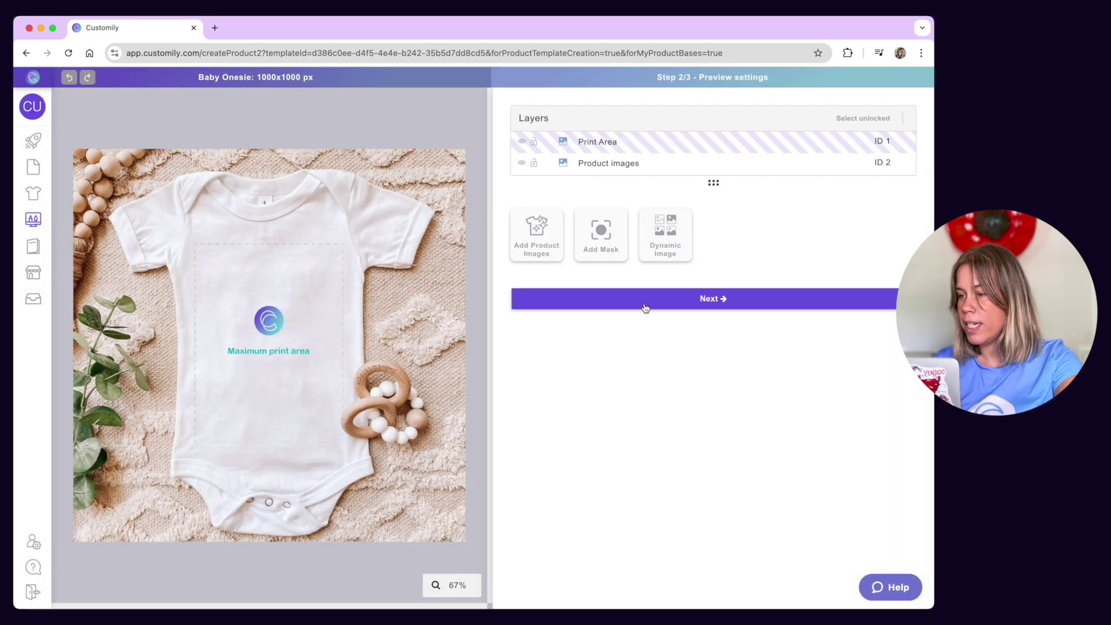
{"action": "left_click", "coordinate": [658, 304]}
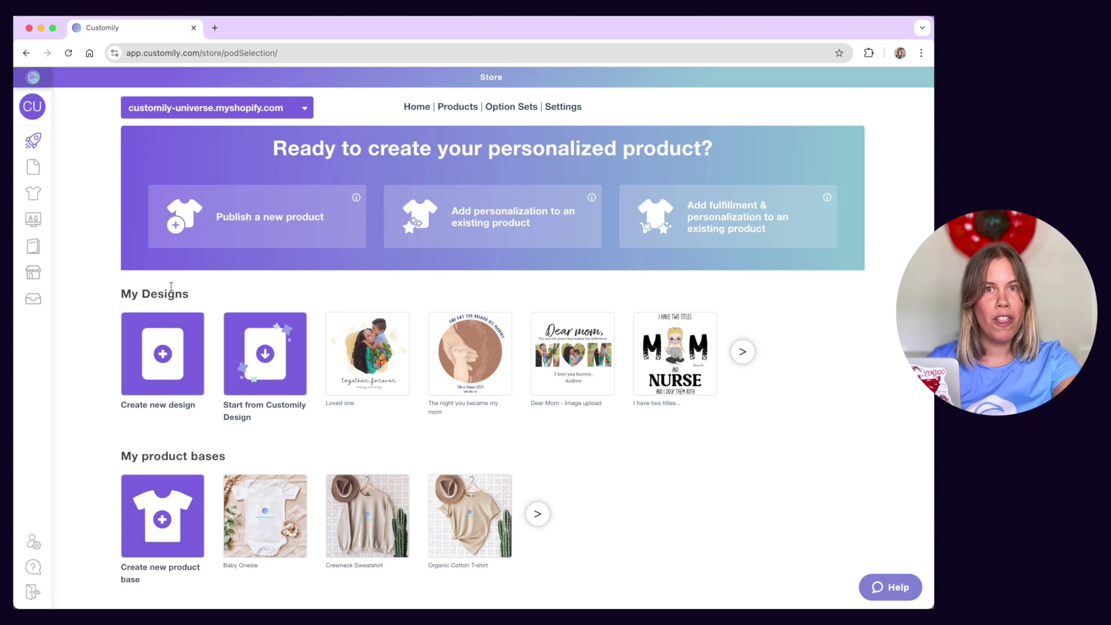
Step: Step 'The night you became my mom' template through to review, then begin a new template
{"action": "mouse_move", "coordinate": [53, 186]}
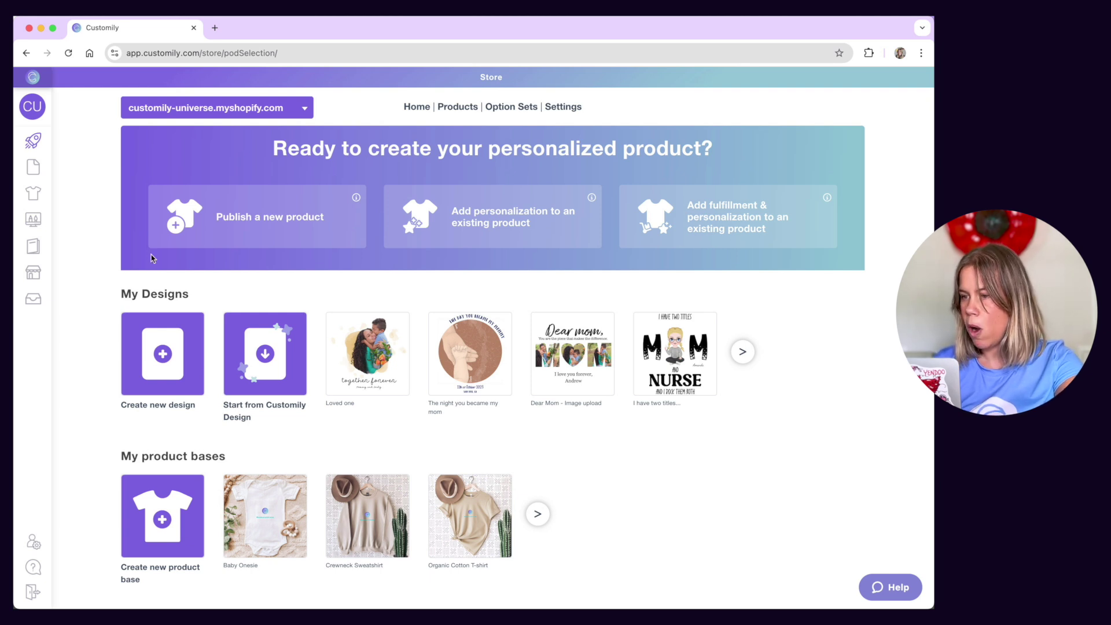
{"action": "mouse_move", "coordinate": [40, 224]}
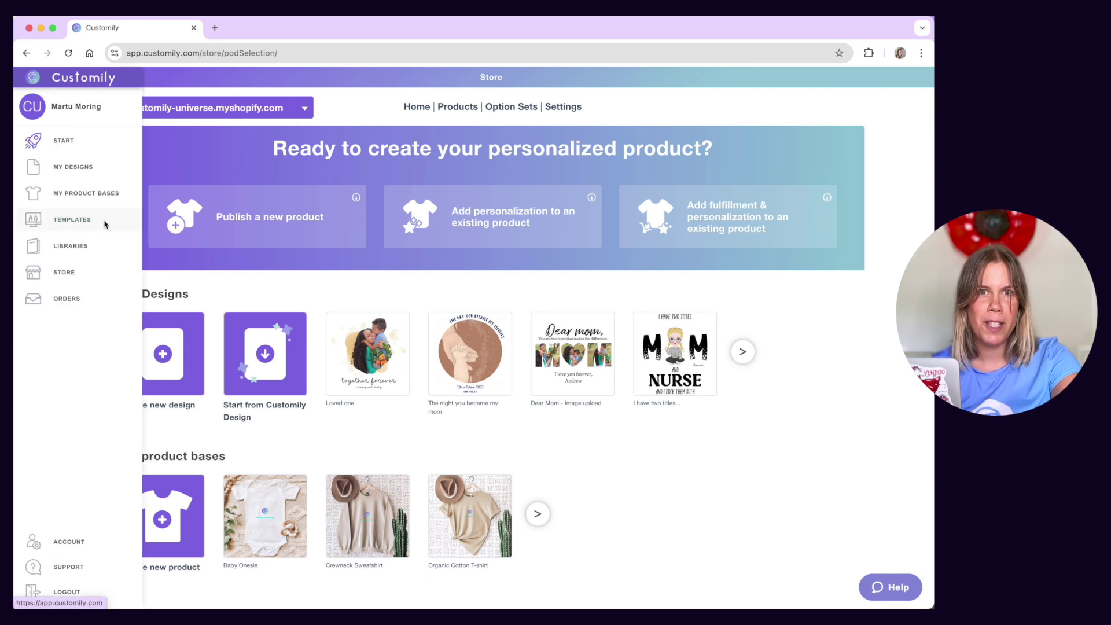
{"action": "left_click", "coordinate": [104, 223]}
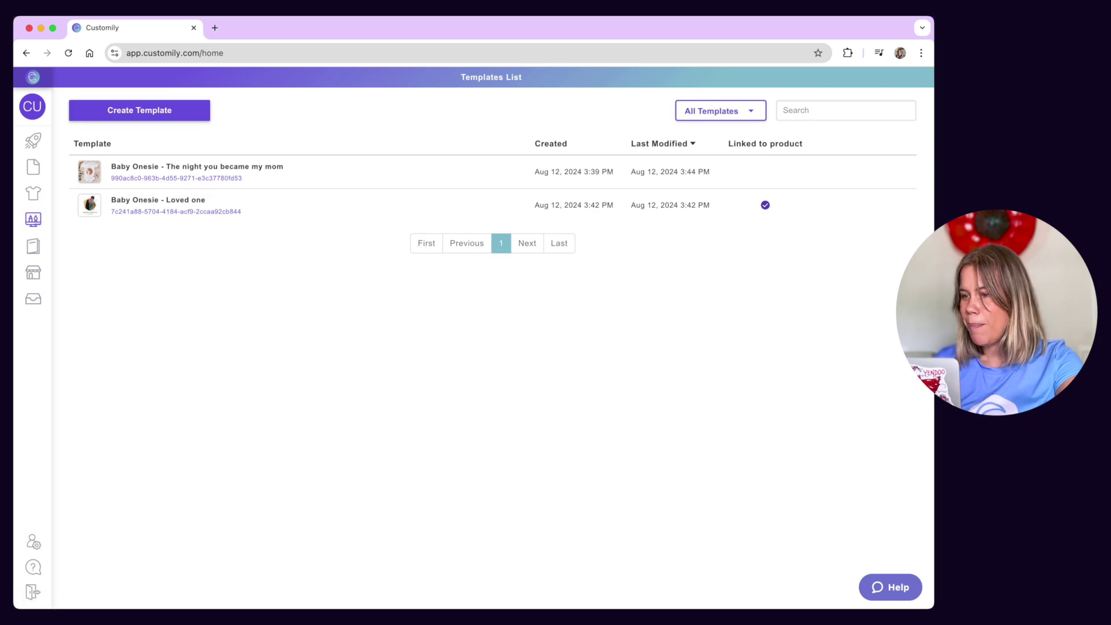
{"action": "left_click", "coordinate": [332, 170]}
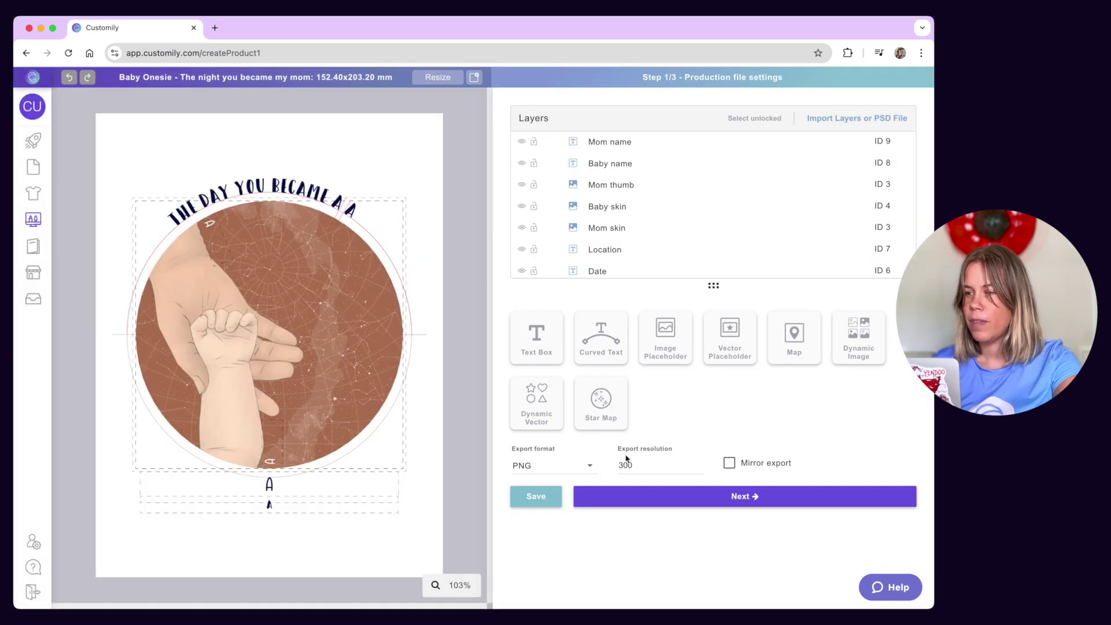
{"action": "left_click", "coordinate": [664, 504]}
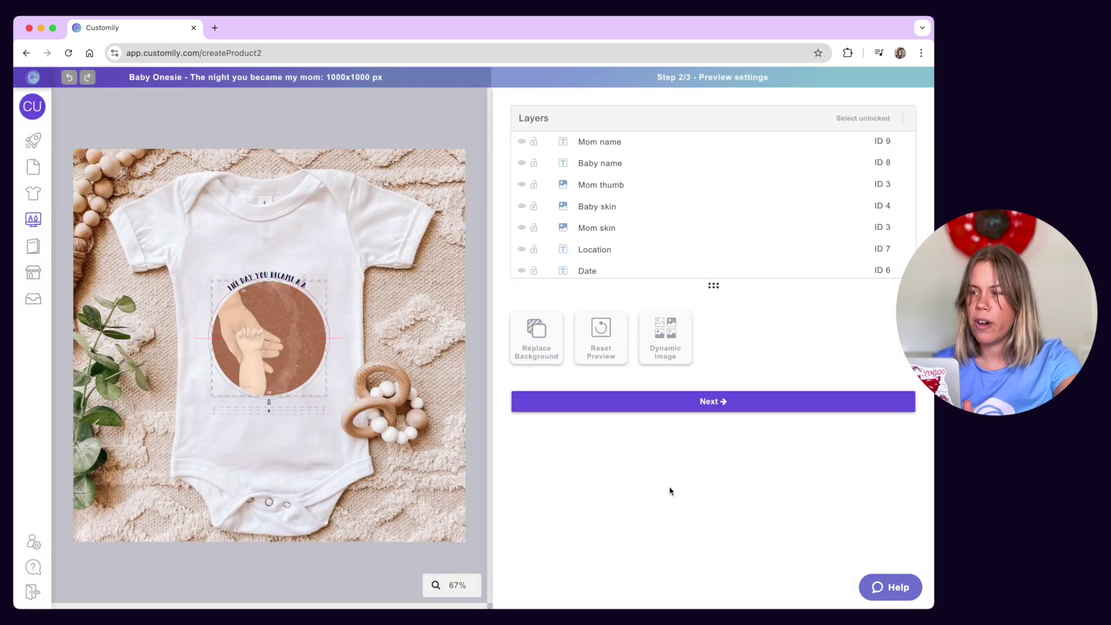
{"action": "left_click", "coordinate": [696, 405]}
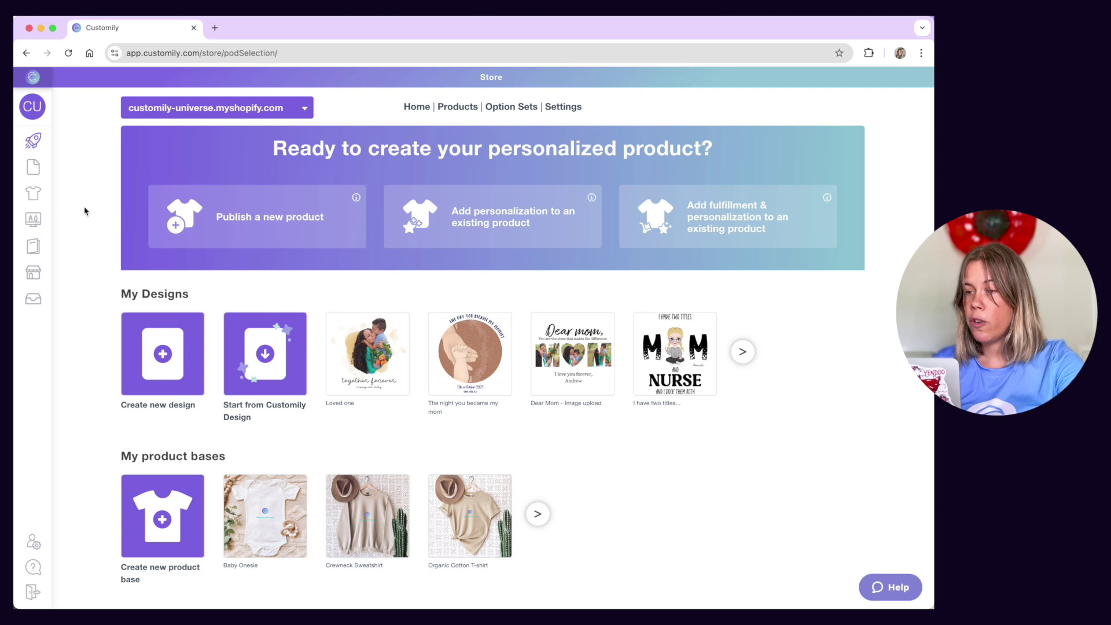
{"action": "left_click", "coordinate": [118, 220]}
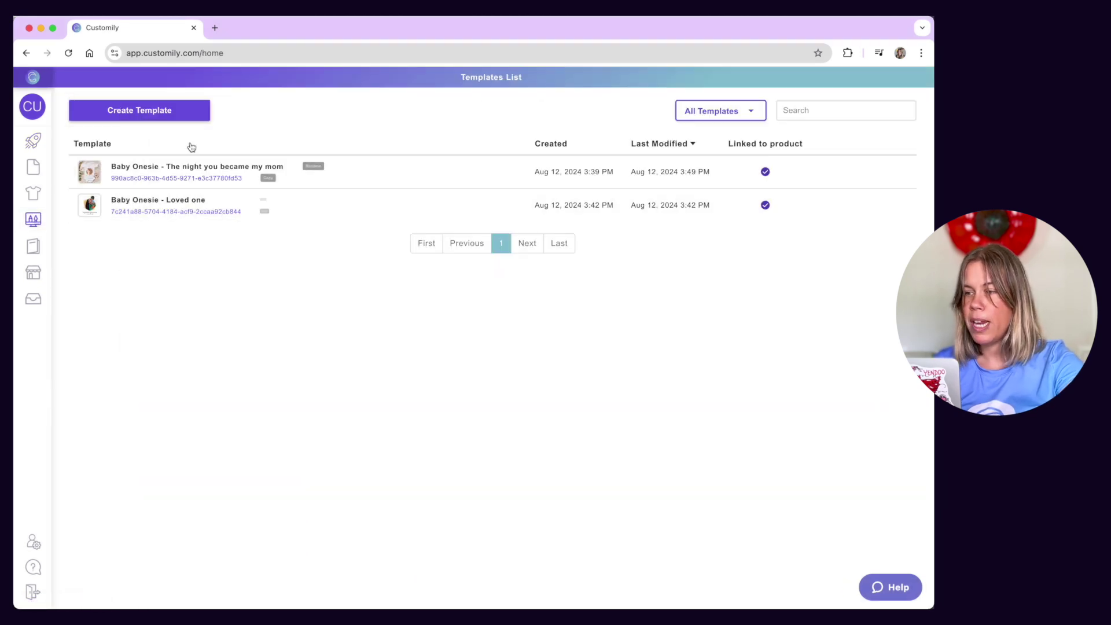
{"action": "left_click", "coordinate": [140, 109]}
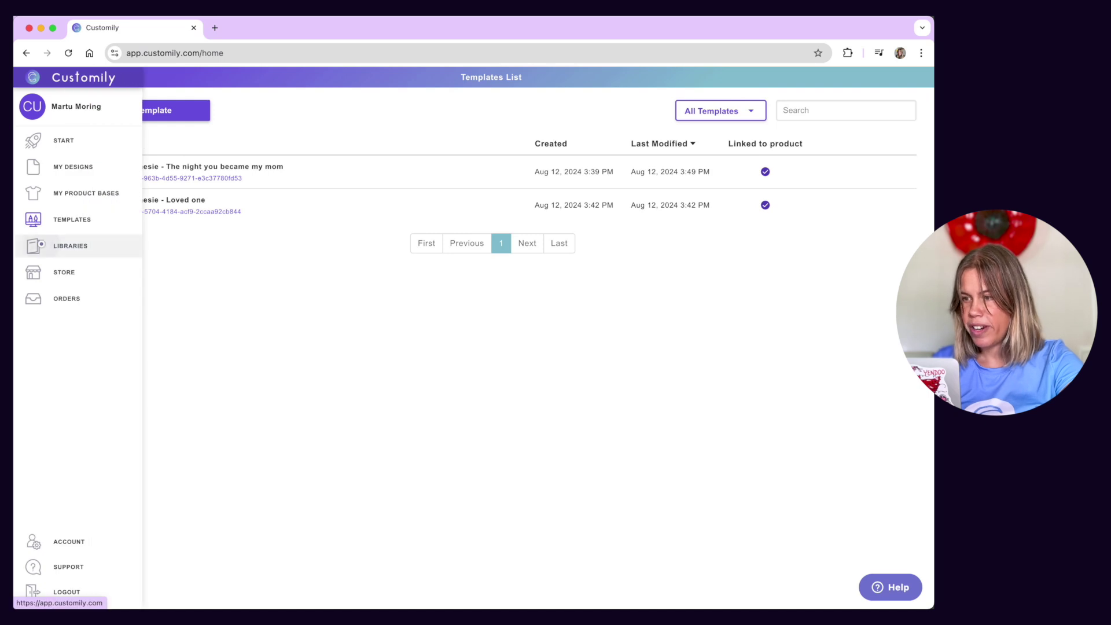
Step: Browse Libraries, then open the Custom Star Map Onesie store product and the store Settings
{"action": "left_click", "coordinate": [41, 248]}
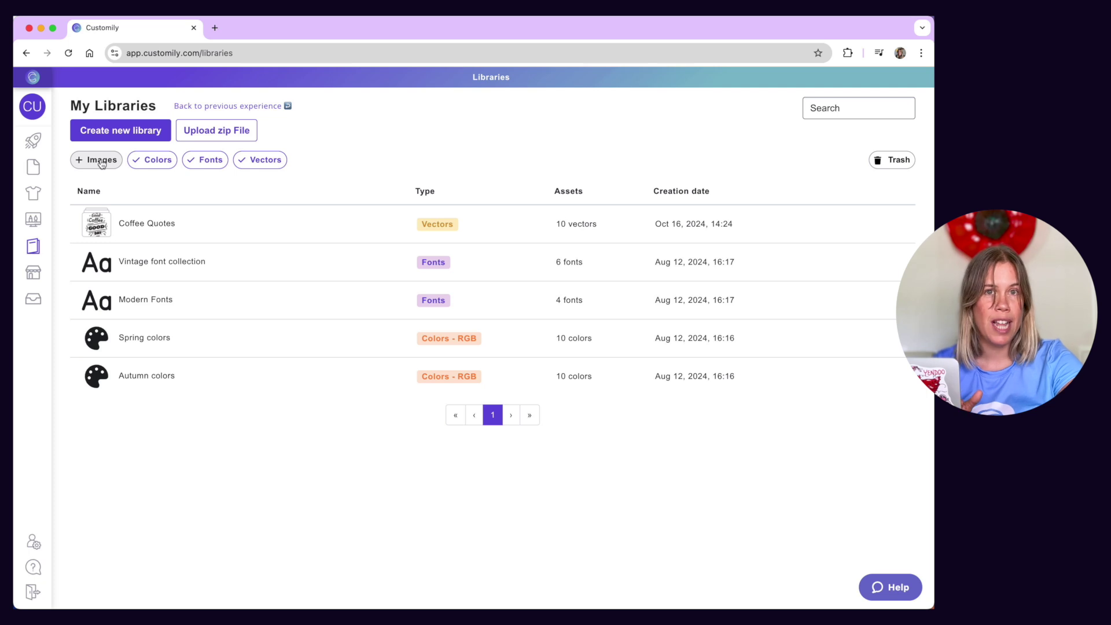
{"action": "left_click", "coordinate": [35, 273]}
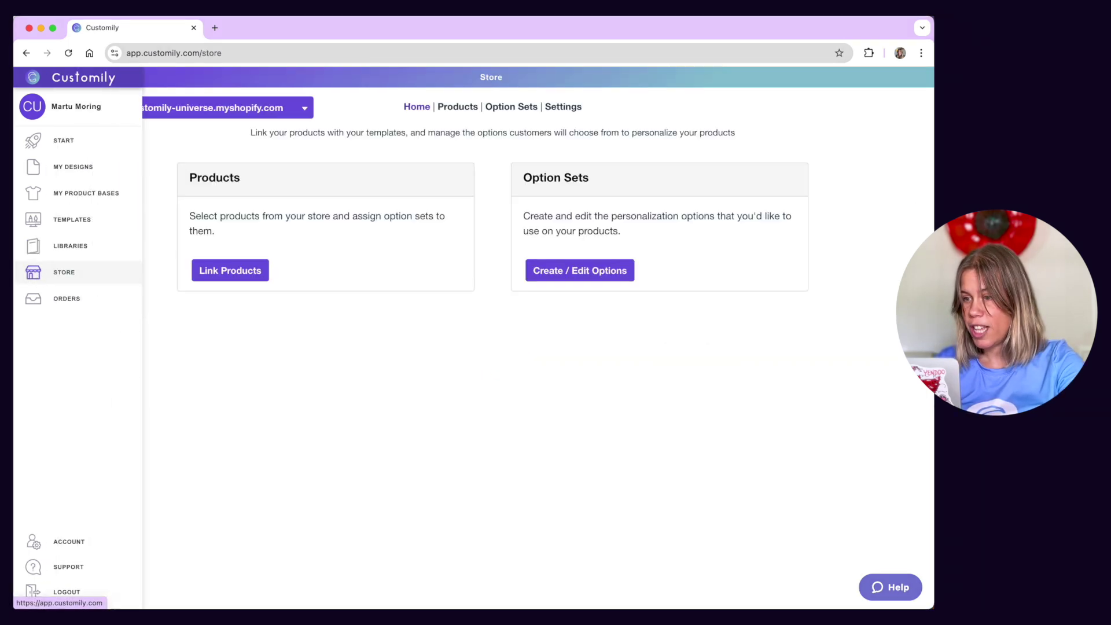
{"action": "left_click", "coordinate": [469, 109]}
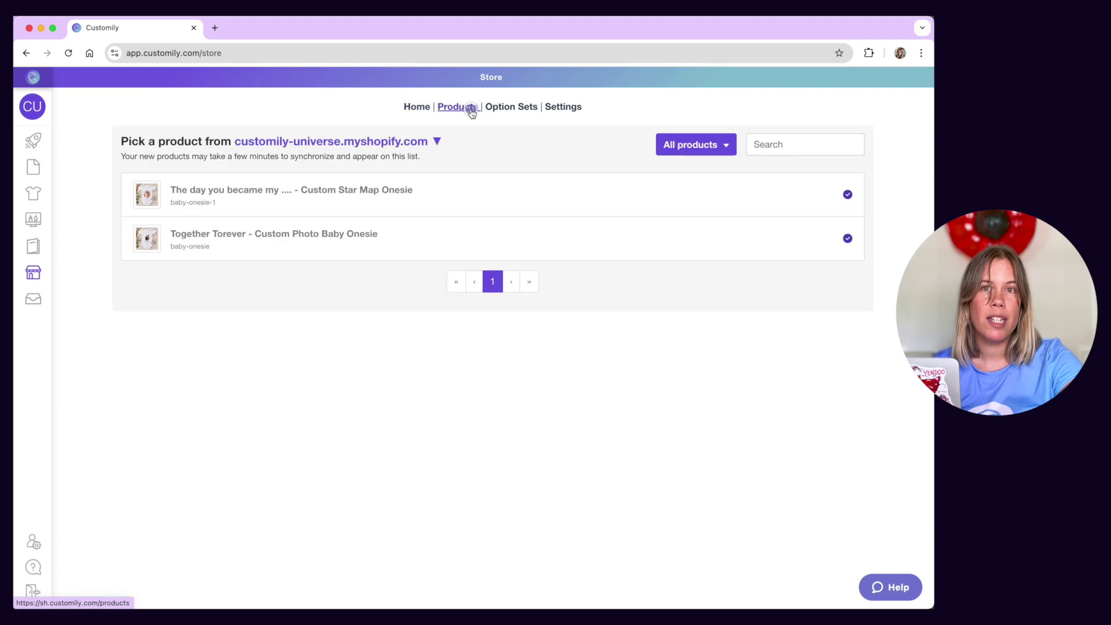
{"action": "left_click", "coordinate": [472, 195]}
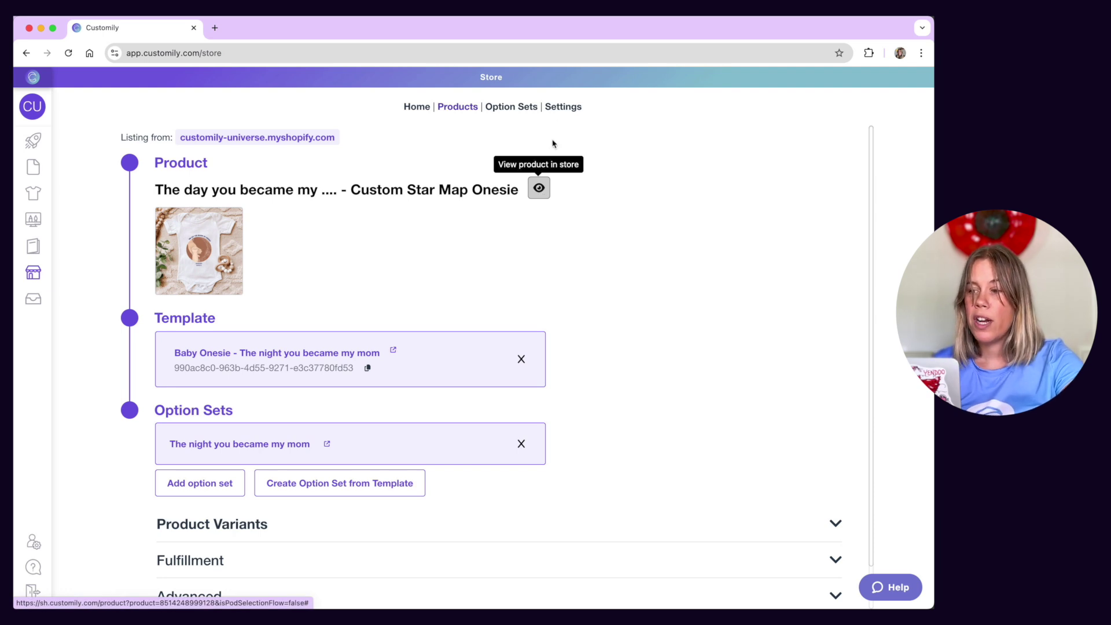
{"action": "left_click", "coordinate": [559, 107]}
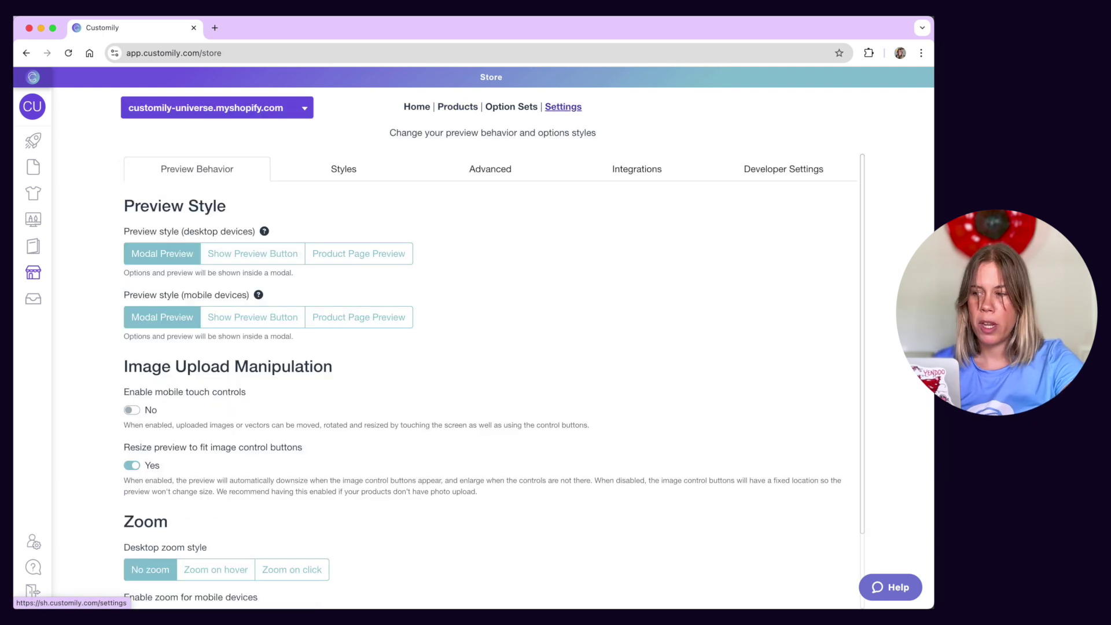
Step: Review the Styles settings for product options, then view the store's Orders list
{"action": "left_click", "coordinate": [384, 174]}
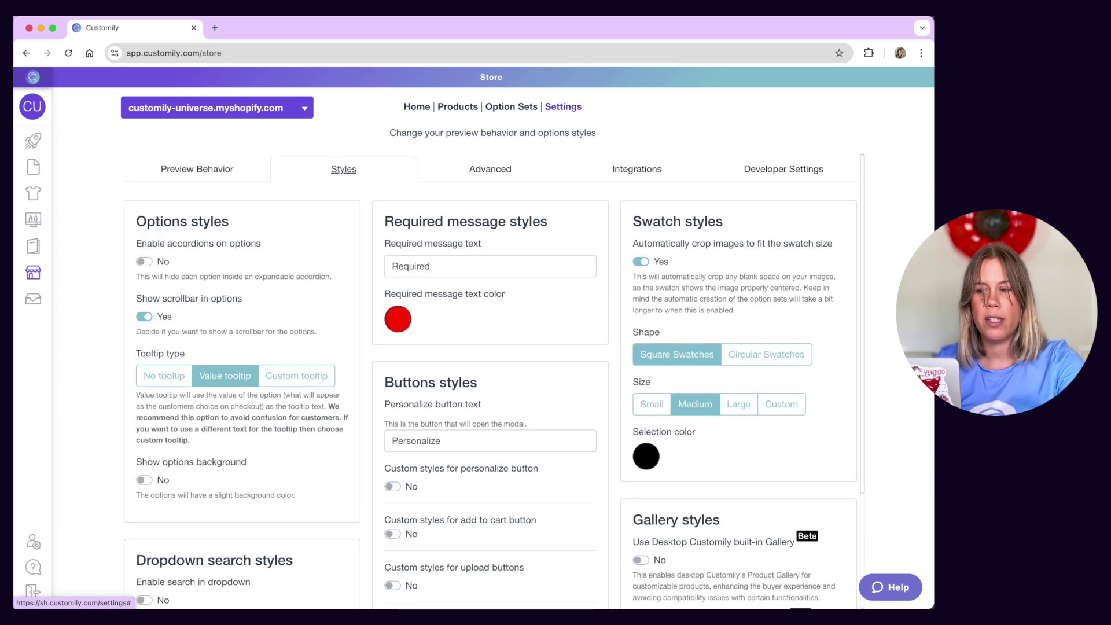
{"action": "left_click", "coordinate": [39, 307]}
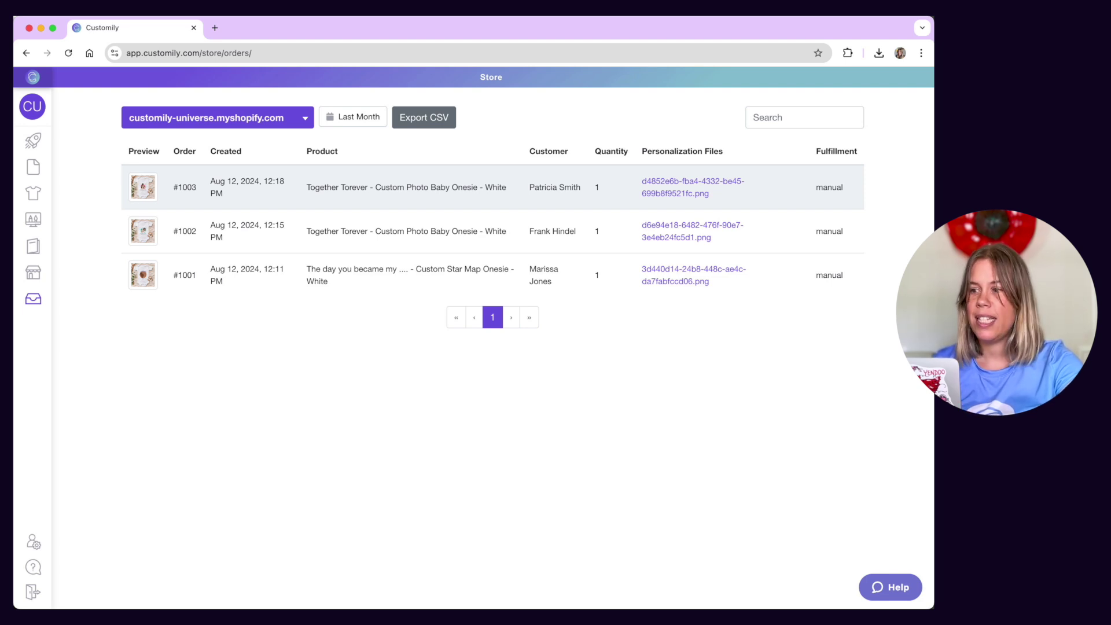
Step: Open the support chat and write 'I need help :D' in the question box
{"action": "left_click", "coordinate": [890, 587]}
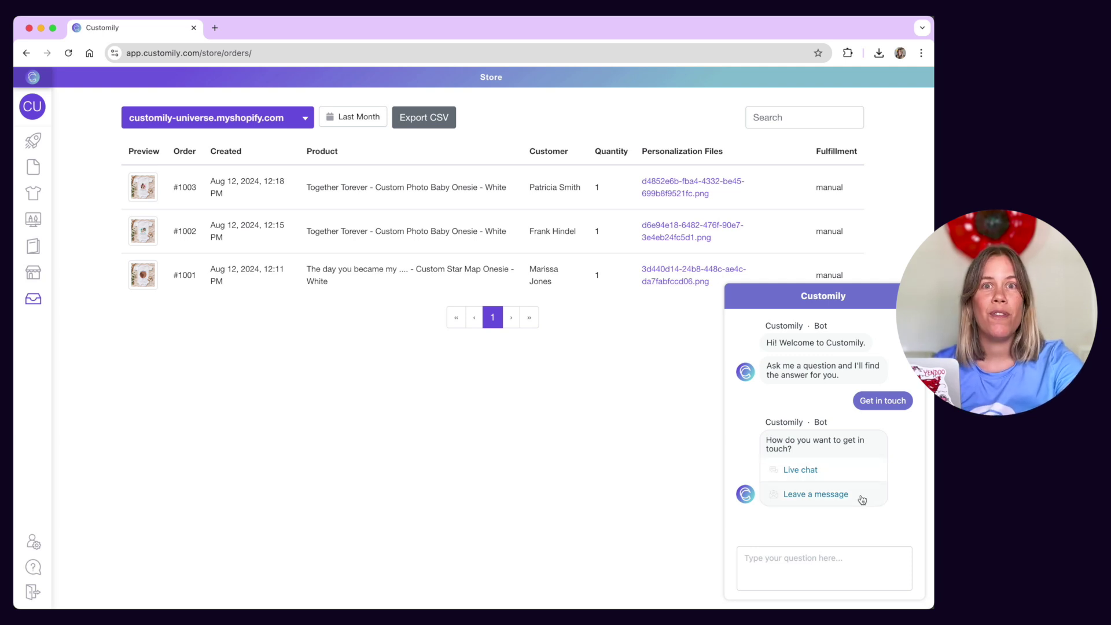
{"action": "left_click", "coordinate": [745, 558]}
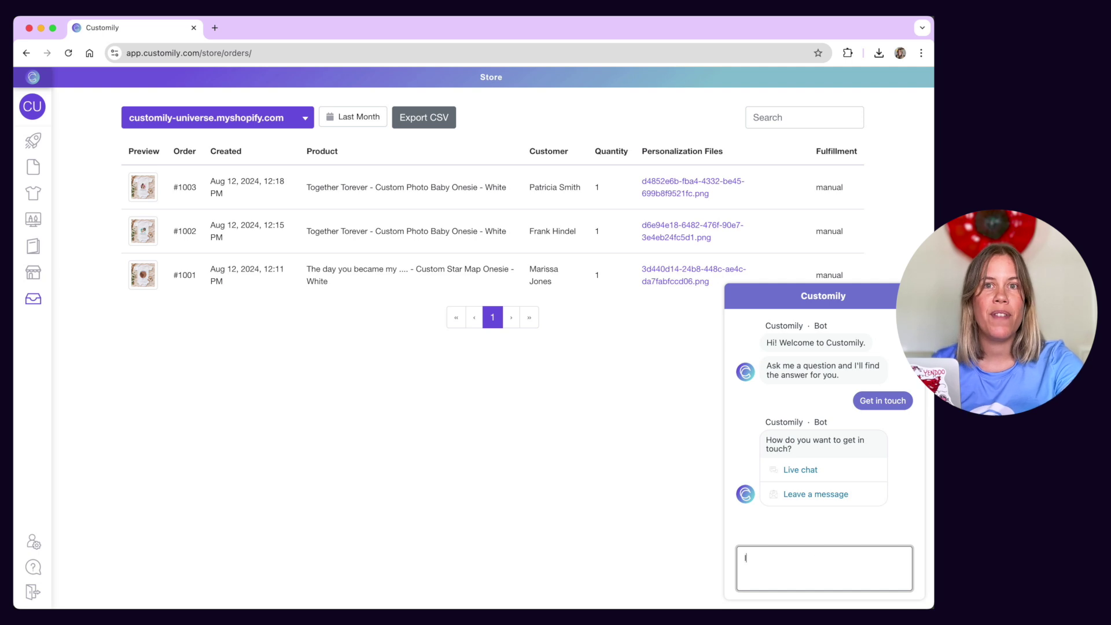
{"action": "type", "text": "I need help :D"}
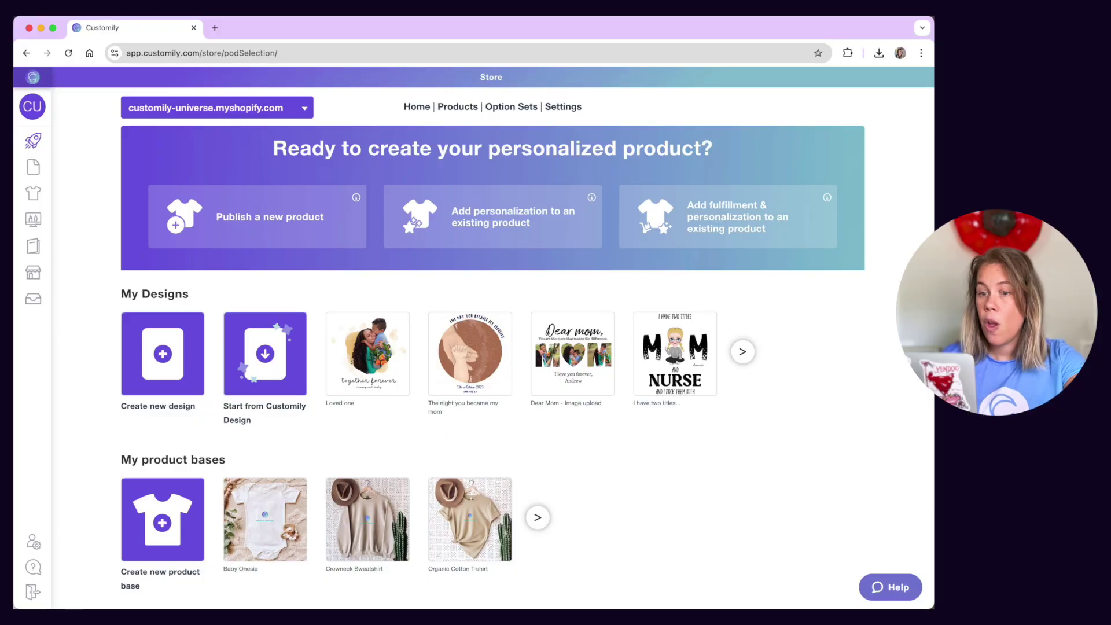
Step: Publish a new product from the Organic Cotton T-shirt base using the saved Loved one design
{"action": "left_click", "coordinate": [271, 230]}
{"action": "left_click", "coordinate": [190, 325]}
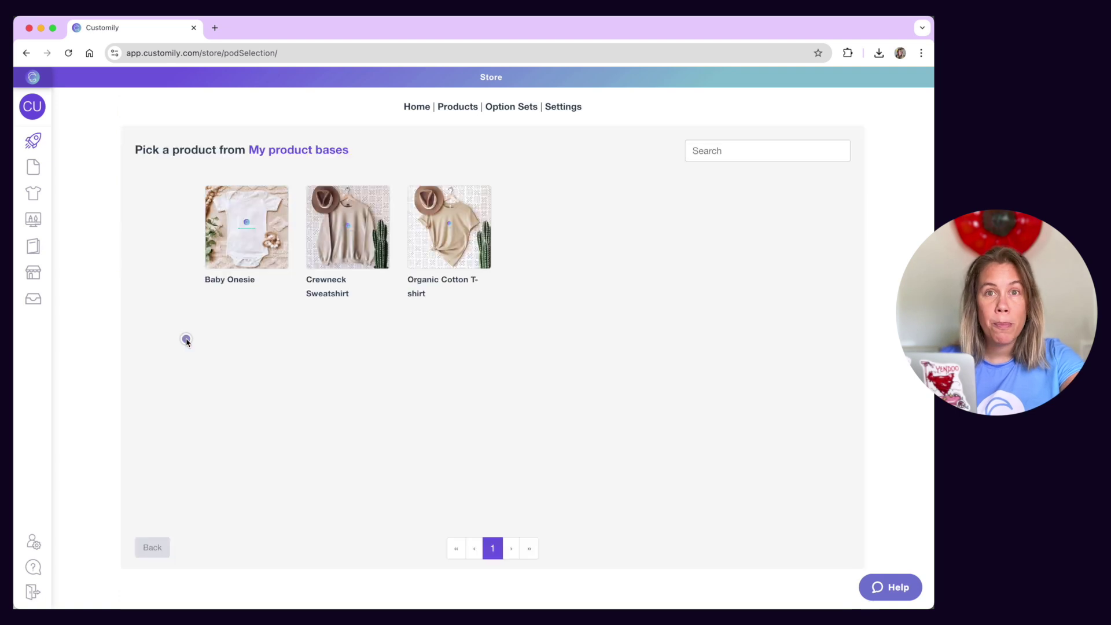
{"action": "left_click", "coordinate": [466, 235]}
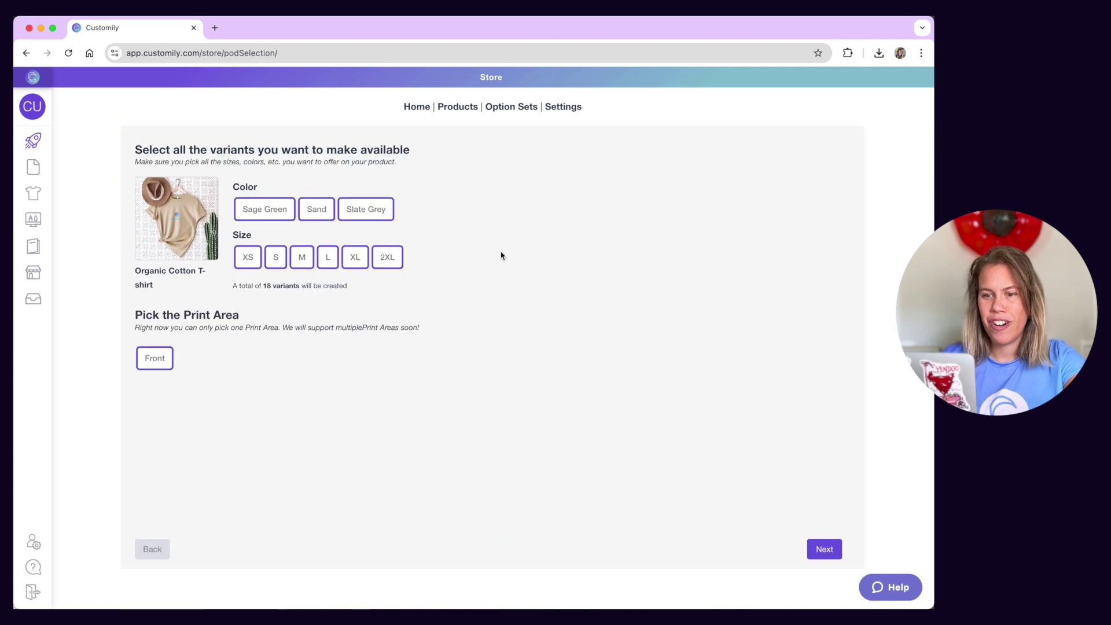
{"action": "left_click", "coordinate": [821, 550]}
{"action": "left_click", "coordinate": [214, 262]}
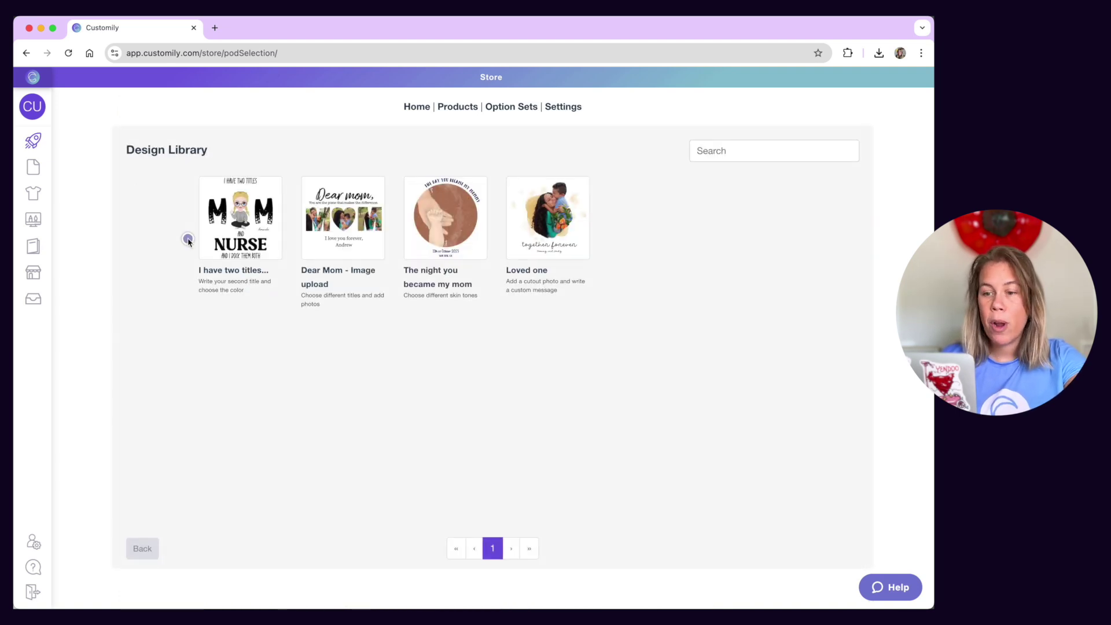
{"action": "left_click", "coordinate": [544, 217]}
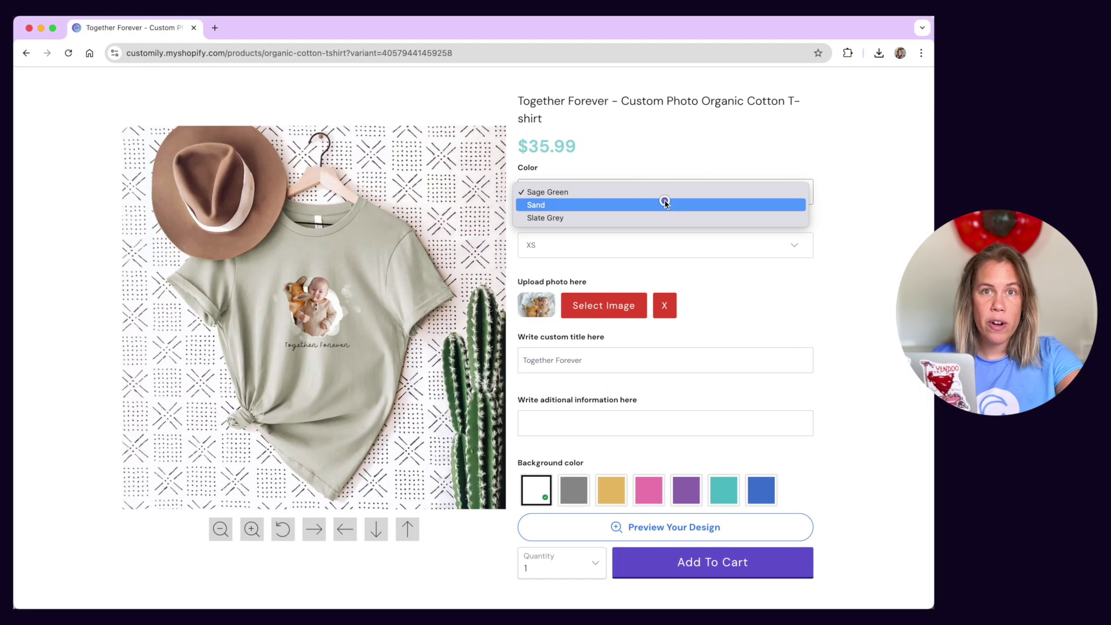
Step: Set the shirt colour to Sand, nudge the photo, and enter 'Tom' as additional info
{"action": "left_click", "coordinate": [665, 203]}
{"action": "left_click_drag", "start_coordinate": [324, 295], "coordinate": [328, 303]}
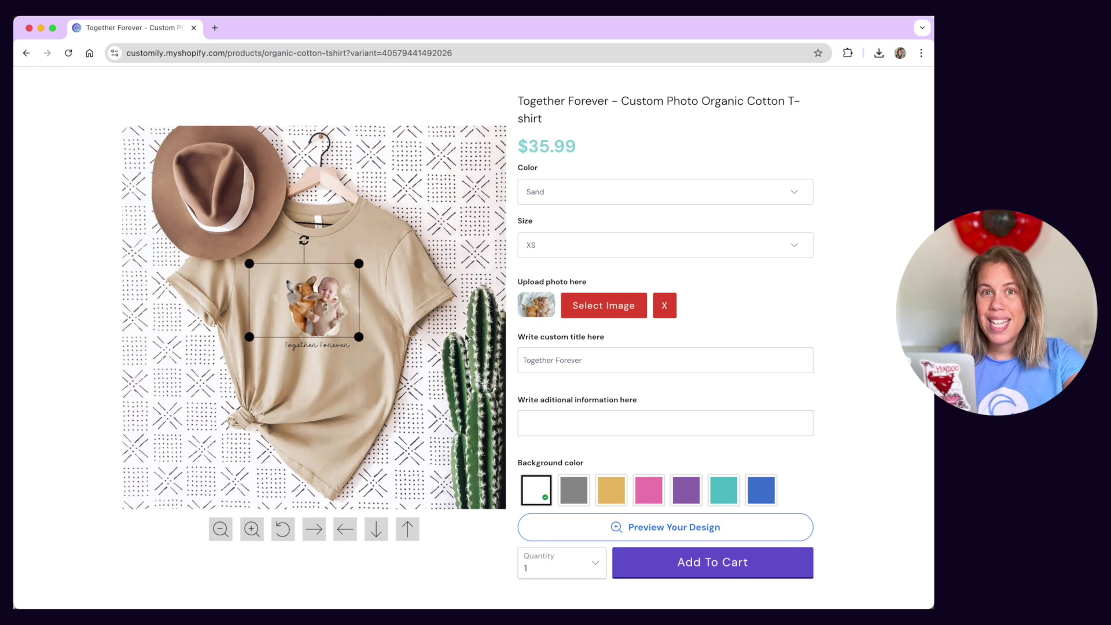
{"action": "type", "text": "T"}
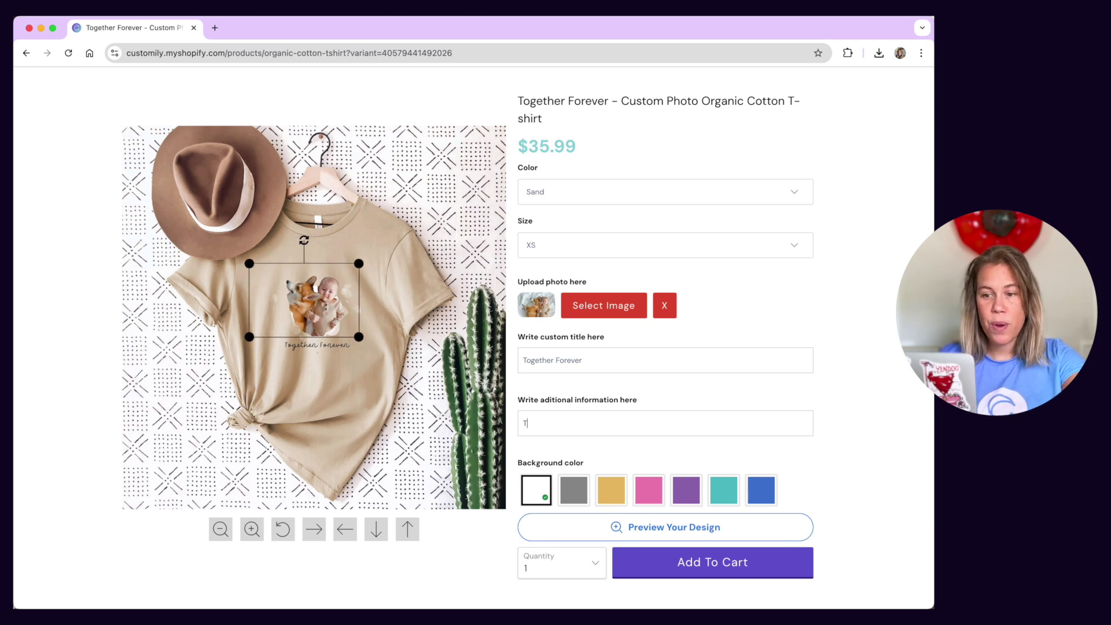
{"action": "type", "text": "om and Finney"}
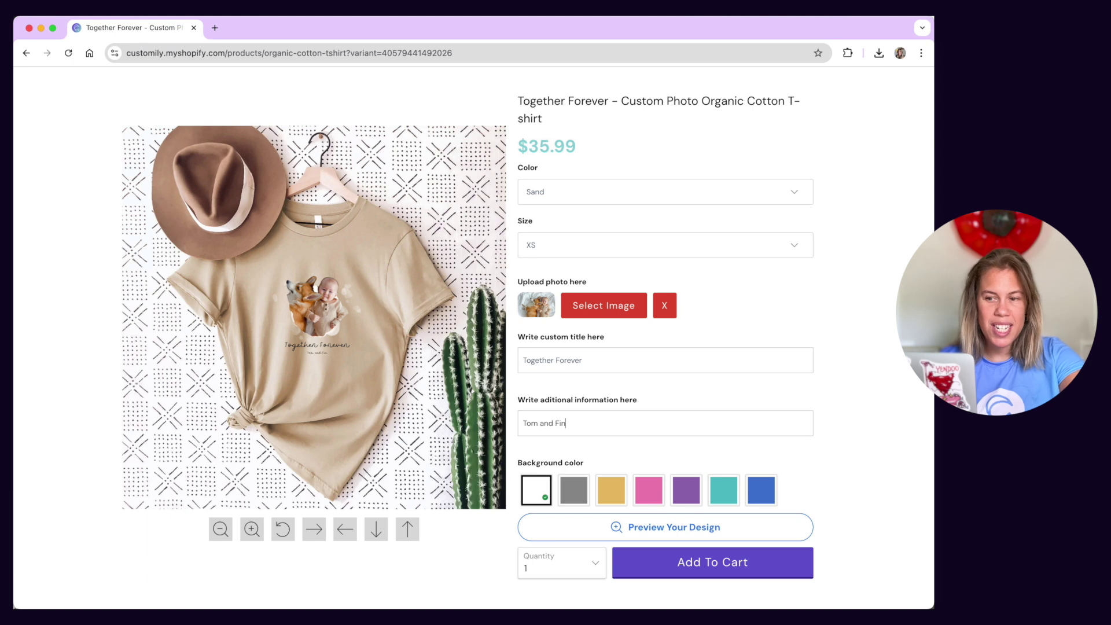
Step: Try grey, gold, pink, purple and turquoise photo backgrounds, settling on blue
{"action": "left_click", "coordinate": [571, 497]}
{"action": "left_click", "coordinate": [602, 501]}
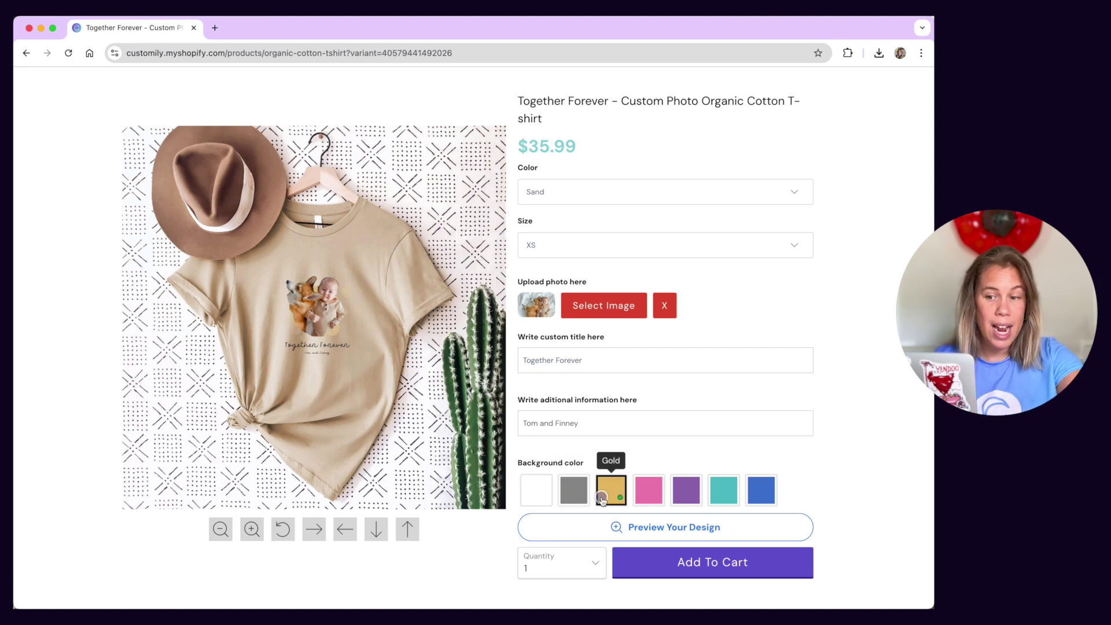
{"action": "left_click", "coordinate": [657, 498]}
{"action": "left_click", "coordinate": [689, 498]}
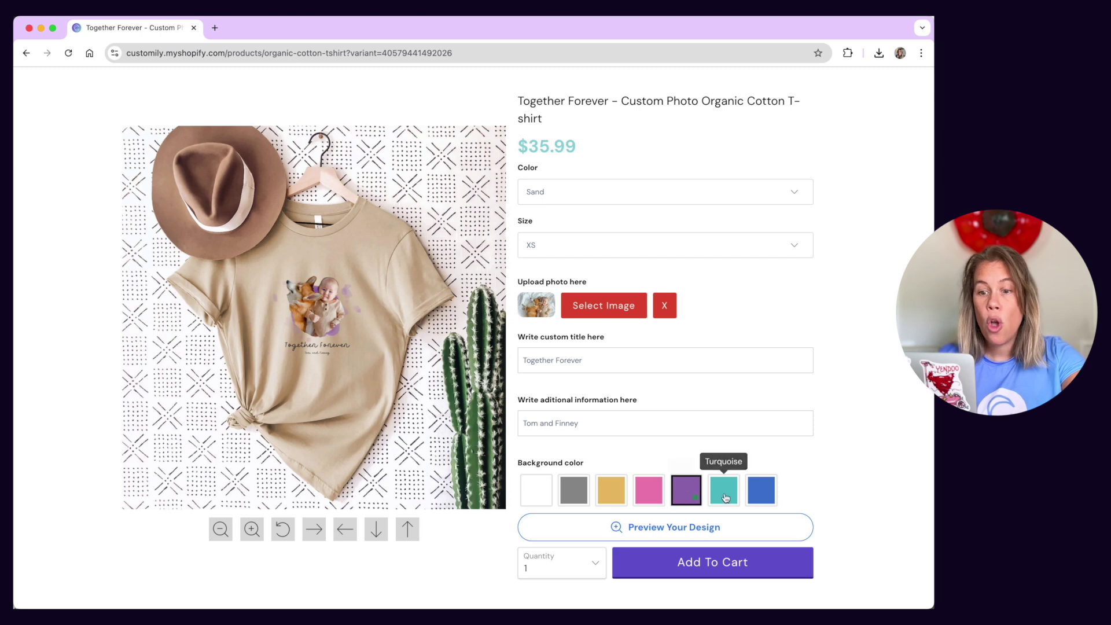
{"action": "left_click", "coordinate": [727, 497]}
{"action": "left_click", "coordinate": [767, 499]}
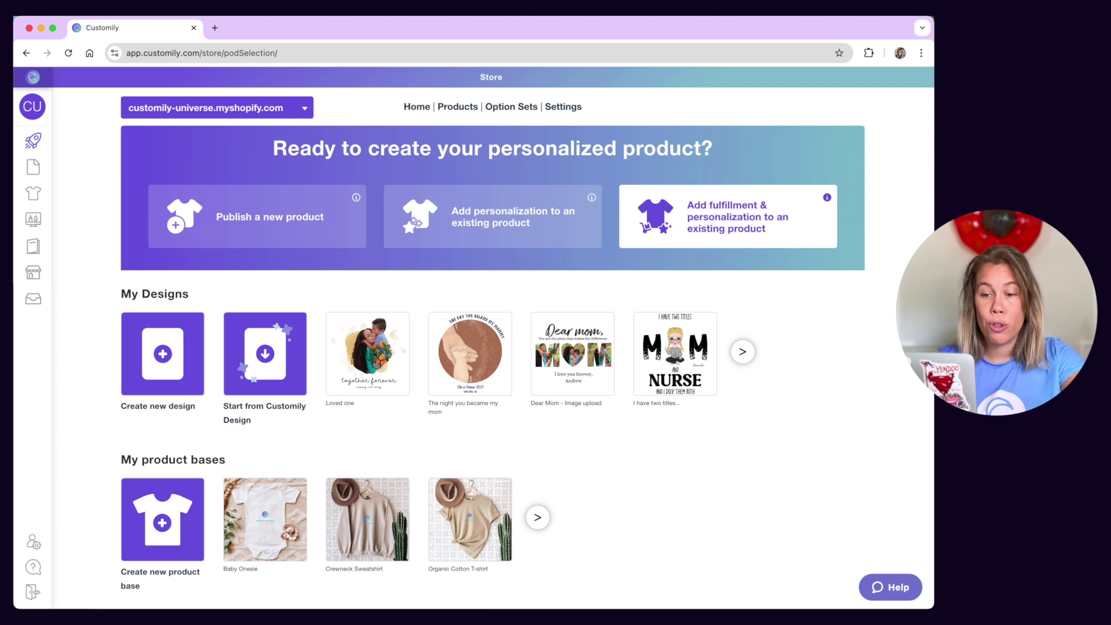
{"action": "left_click", "coordinate": [775, 237]}
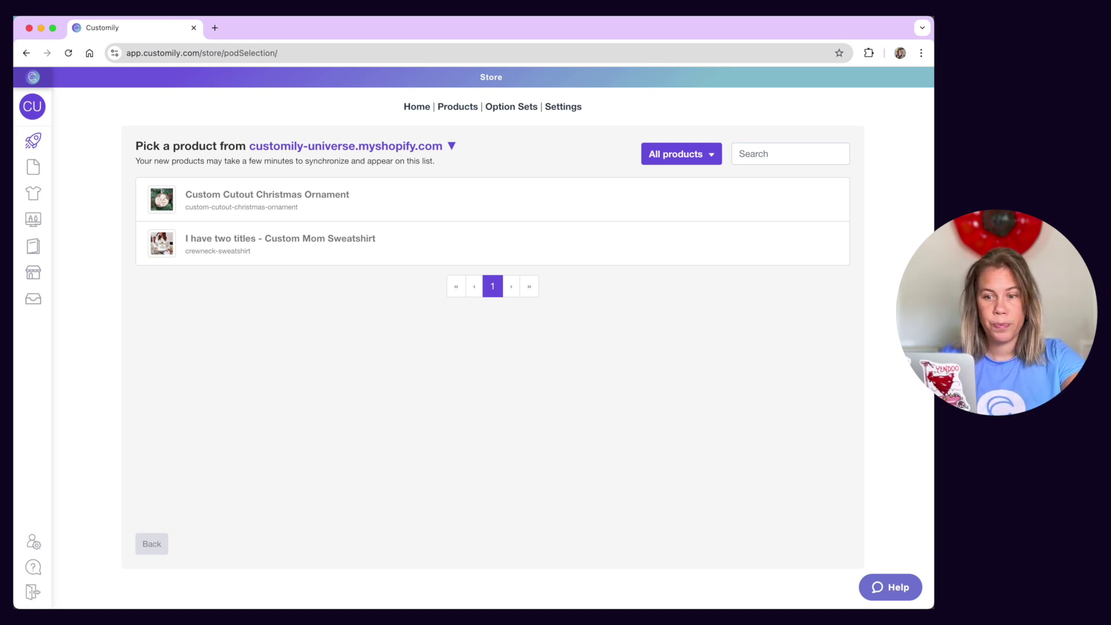
{"action": "left_click", "coordinate": [142, 251]}
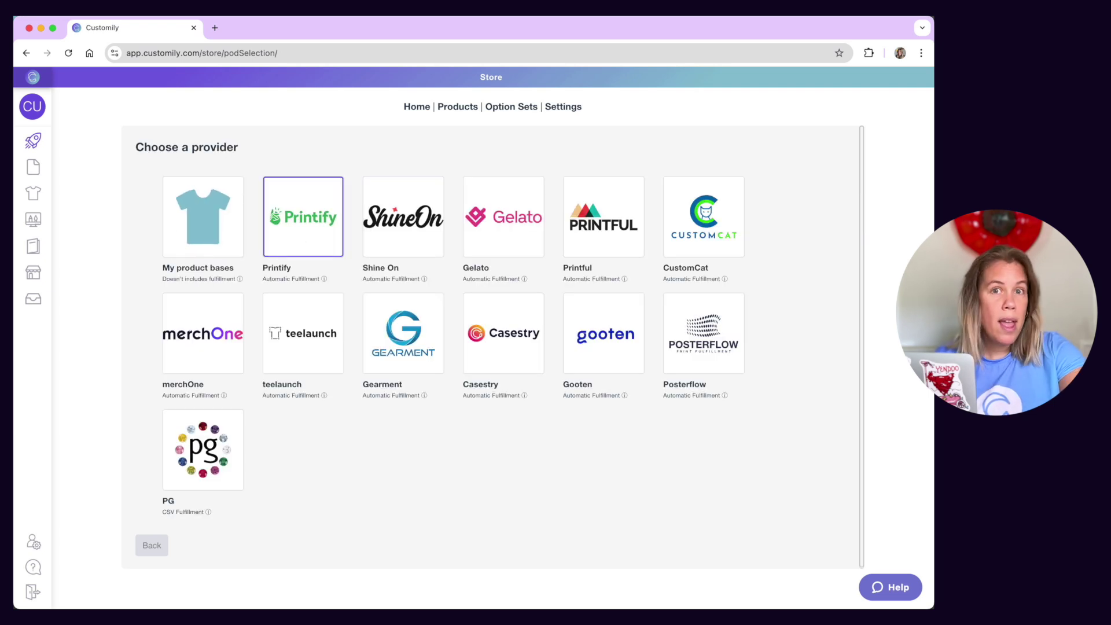
{"action": "left_click", "coordinate": [307, 236]}
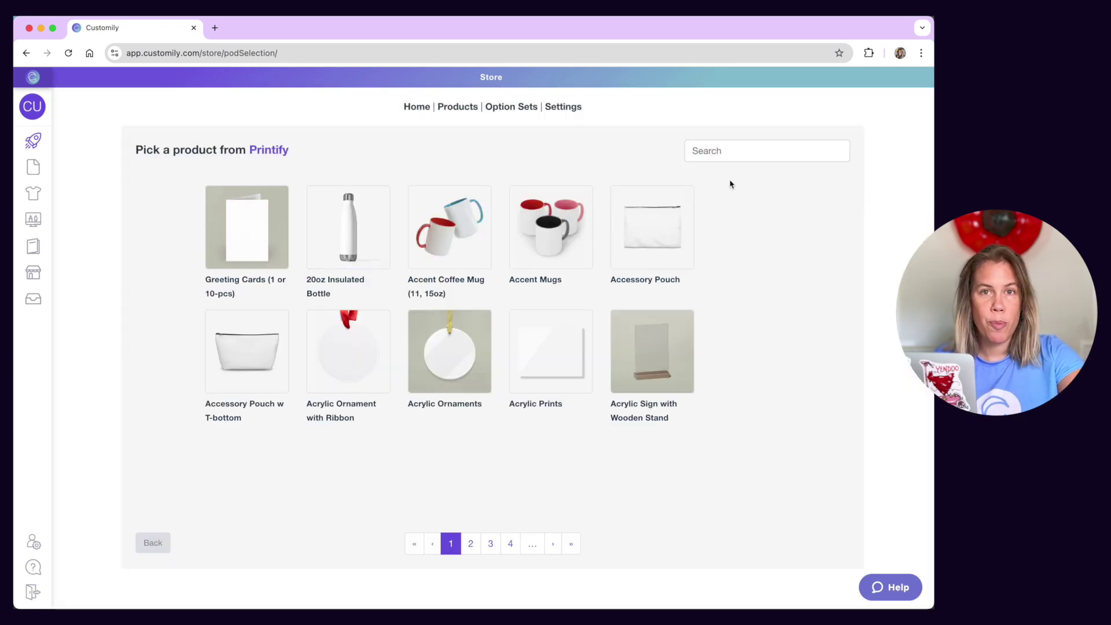
{"action": "left_click", "coordinate": [727, 147]}
{"action": "type", "text": "swe"}
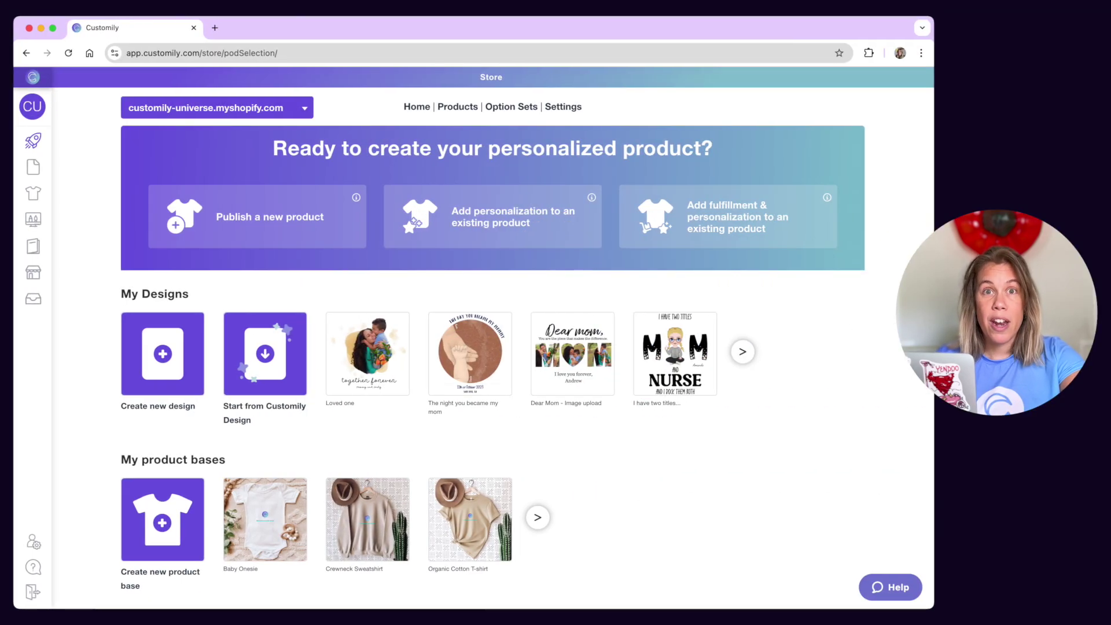
{"action": "left_click", "coordinate": [552, 235]}
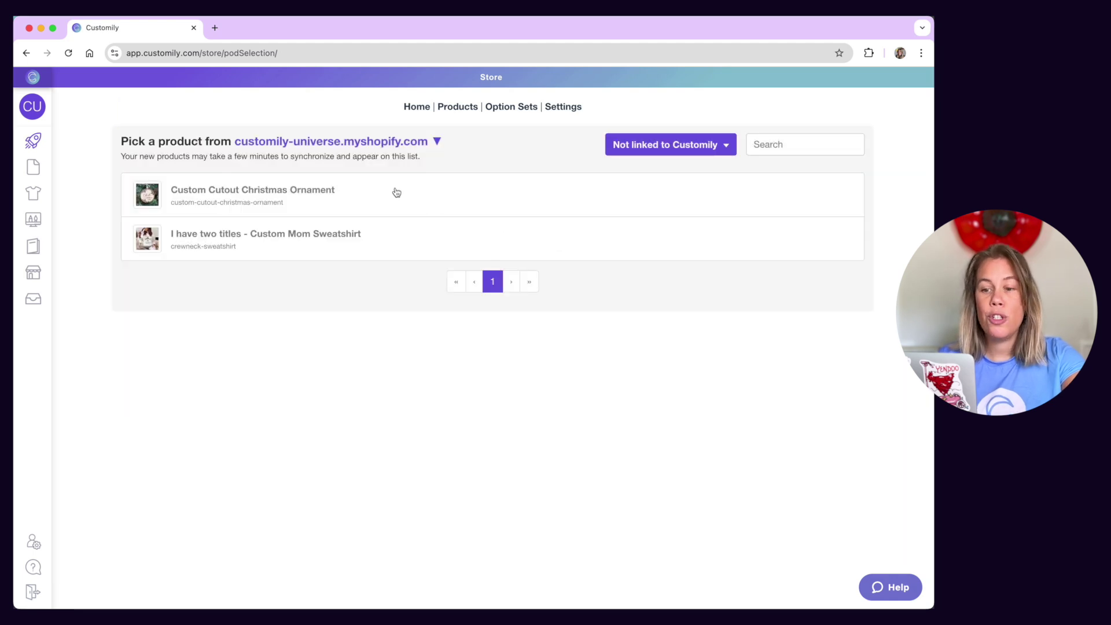
{"action": "left_click", "coordinate": [352, 190]}
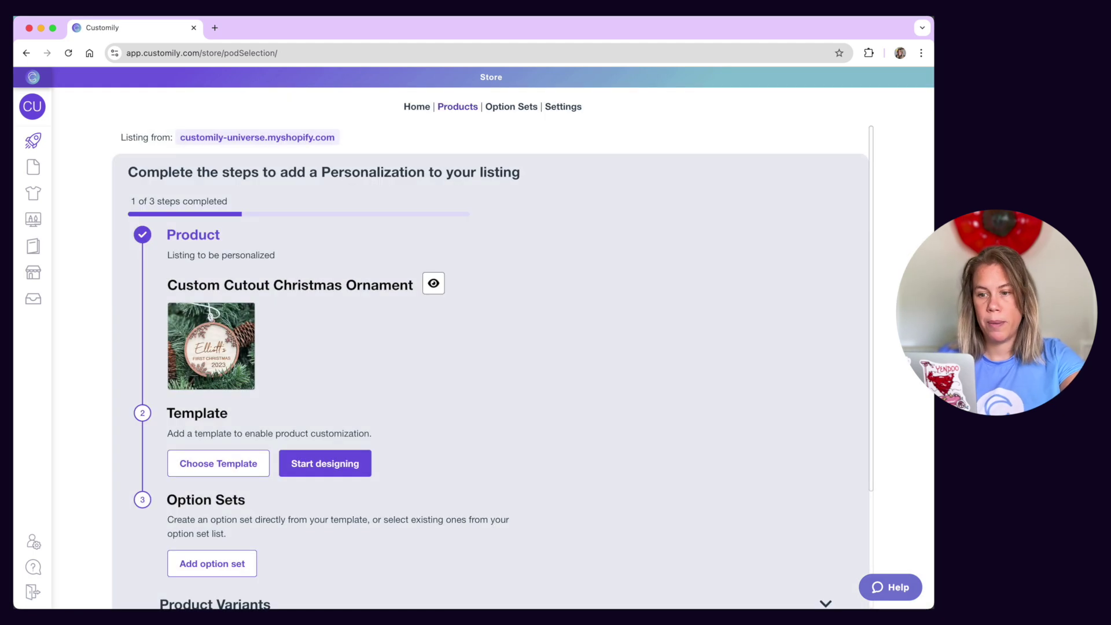
{"action": "left_click", "coordinate": [316, 462]}
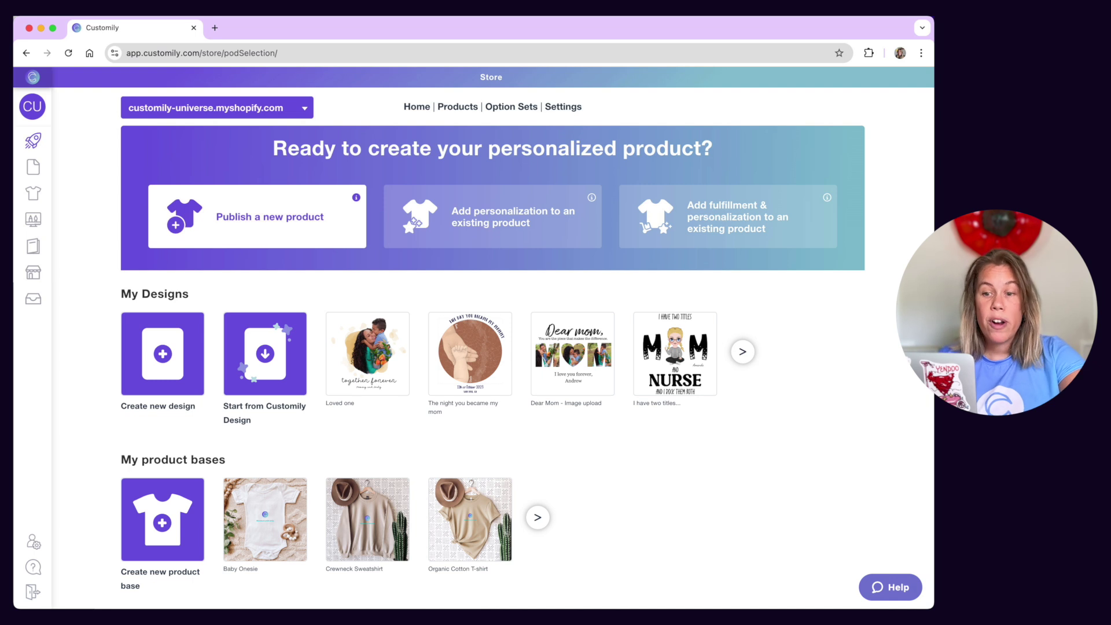
Step: Open the Templates list and reveal a row's edit, duplicate and delete icons
{"action": "left_click", "coordinate": [40, 220]}
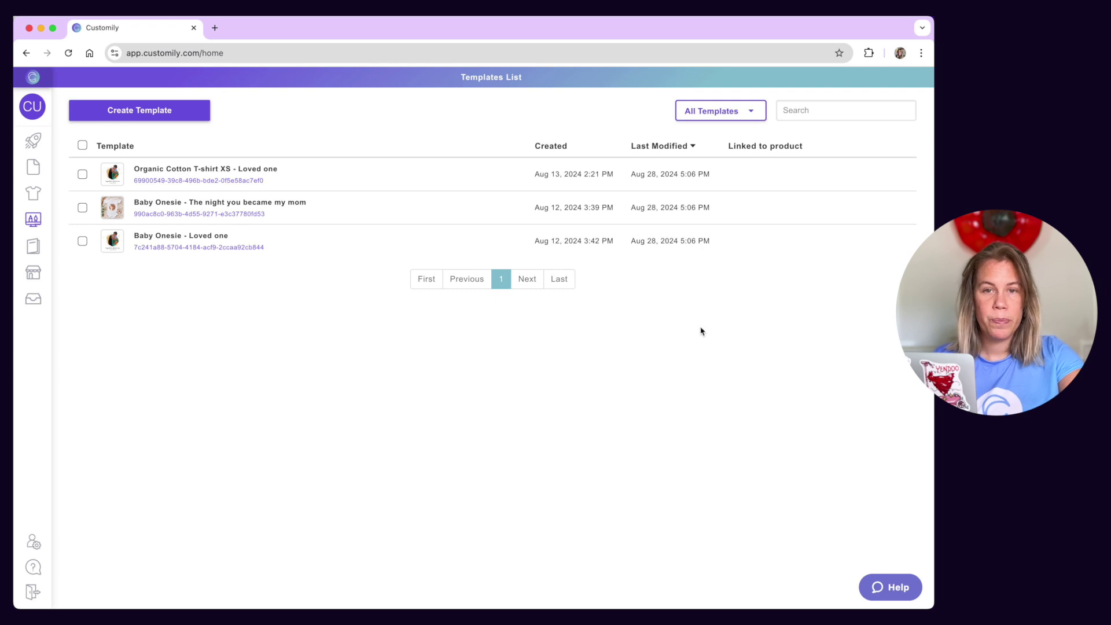
{"action": "mouse_move", "coordinate": [754, 242]}
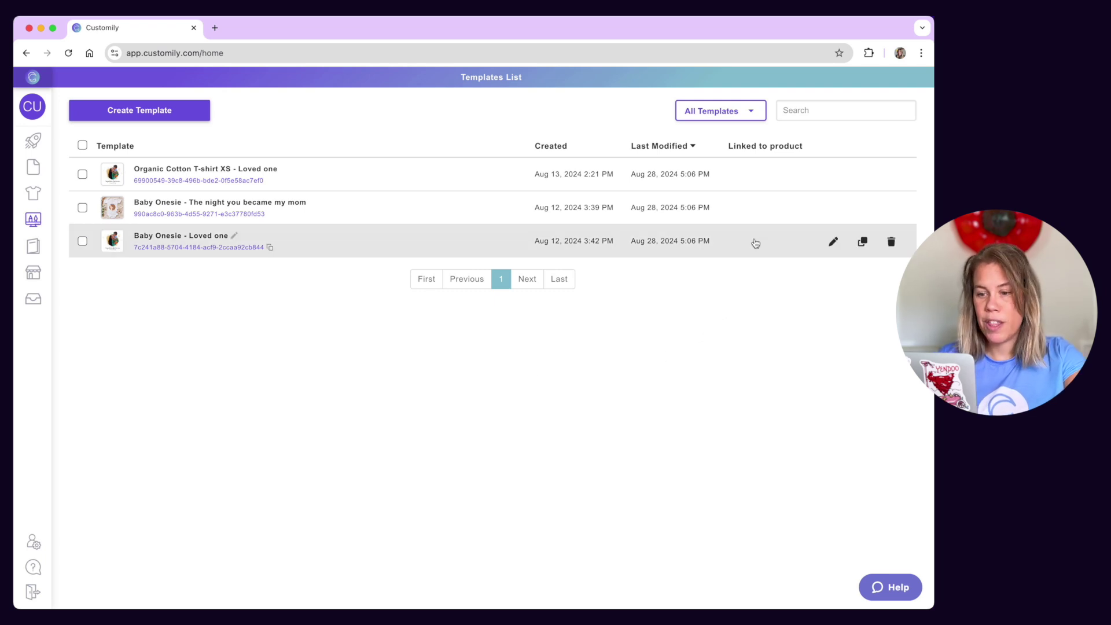